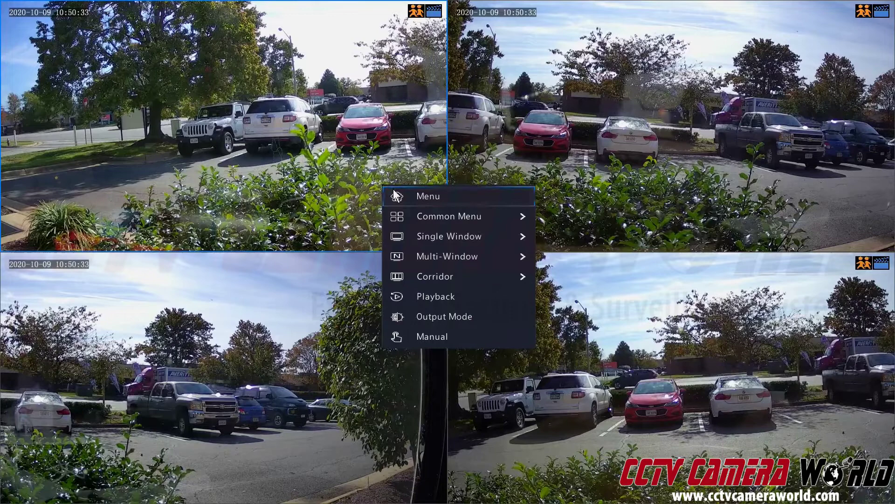
- Exit the Recording Backup search screen back to the four-camera live view
mouse_move(405, 260)
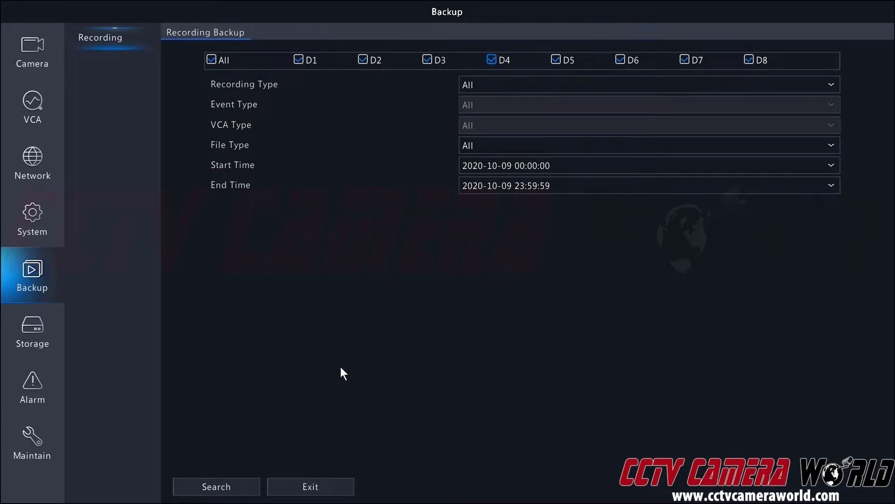
click(317, 485)
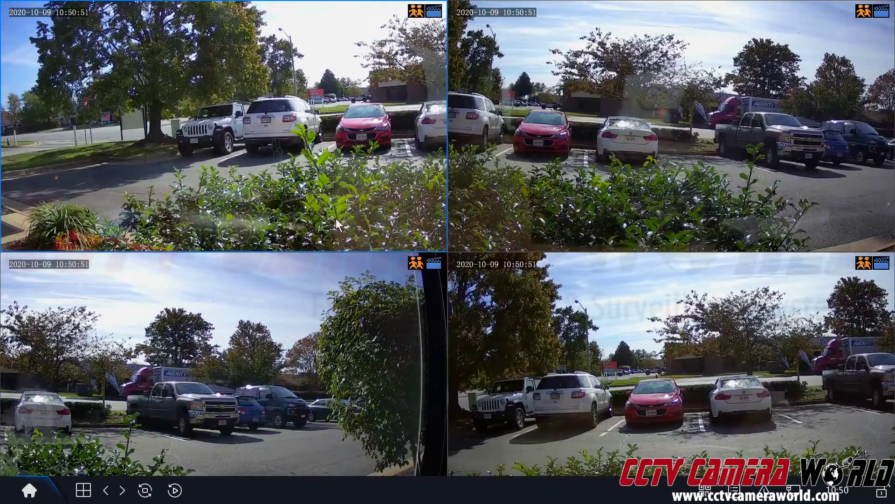
- Choose Playback from the live-view context menu to play IP Camera 01's 9 October 2020 recording
right_click(332, 217)
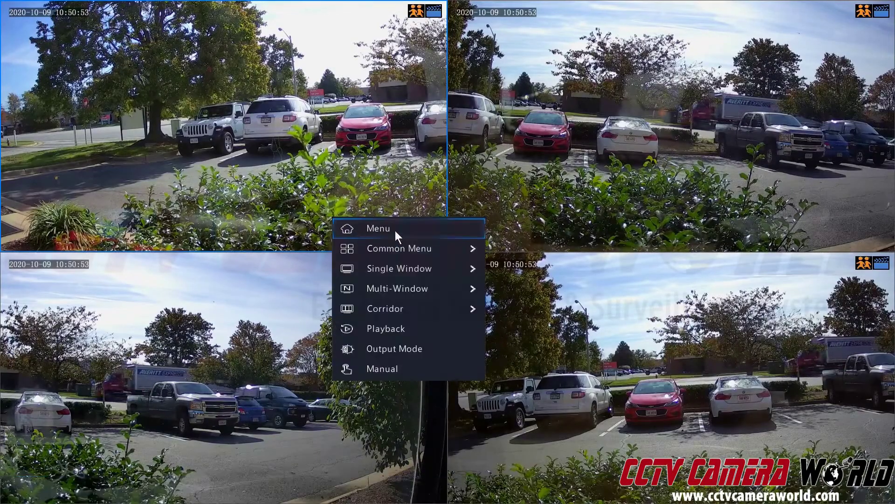
click(389, 335)
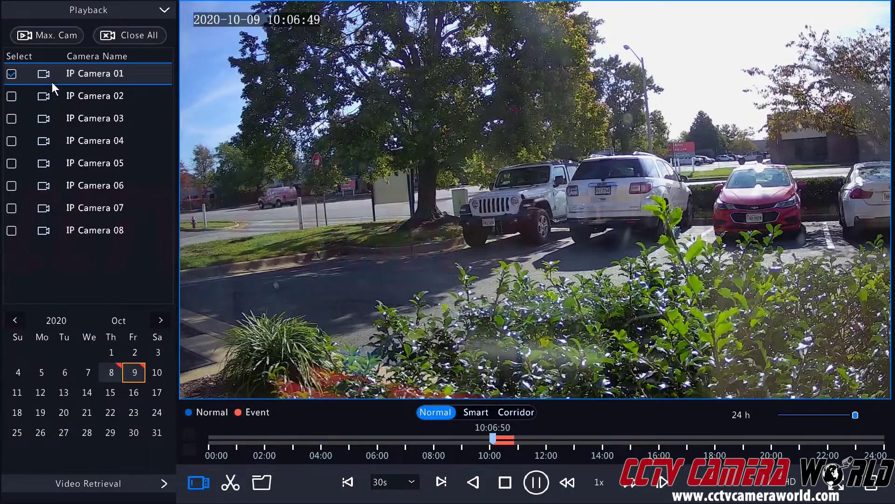
- Mark a clip from about 09:33 to 14:20, then switch playback to 8 October
click(229, 485)
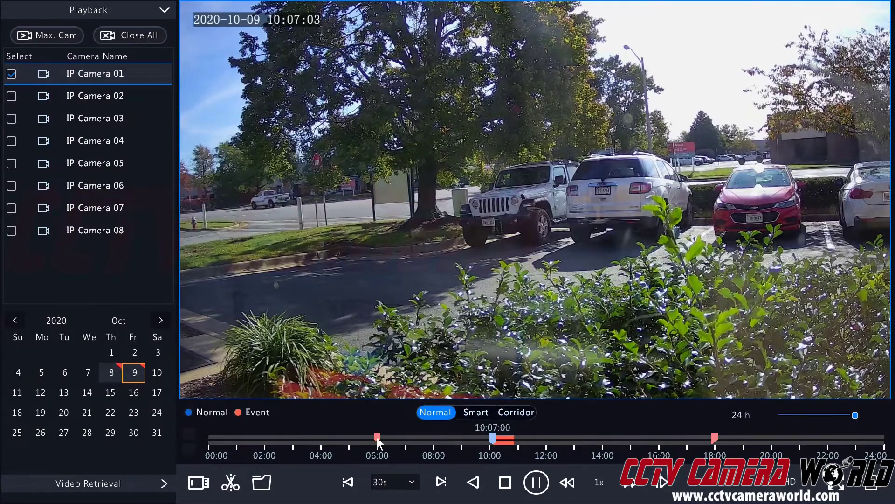
mouse_move(377, 440)
mouse_down()
mouse_move(507, 443)
mouse_move(478, 446)
mouse_up()
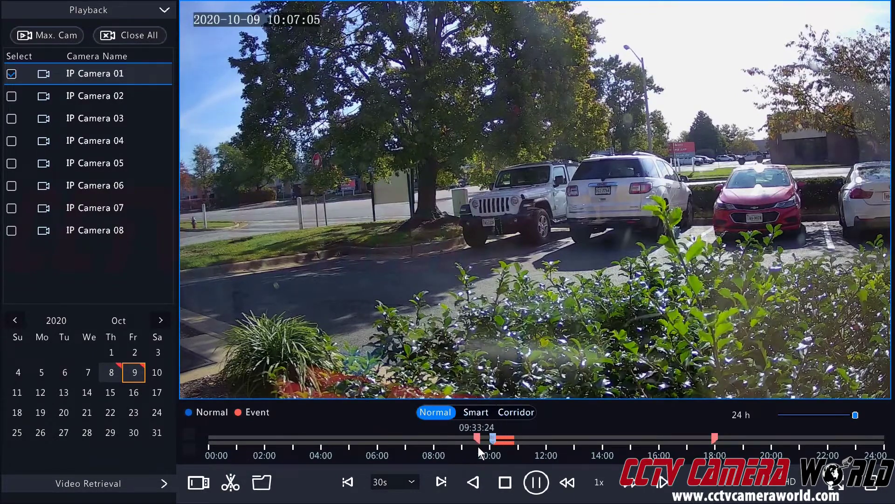
drag(715, 439, 617, 440)
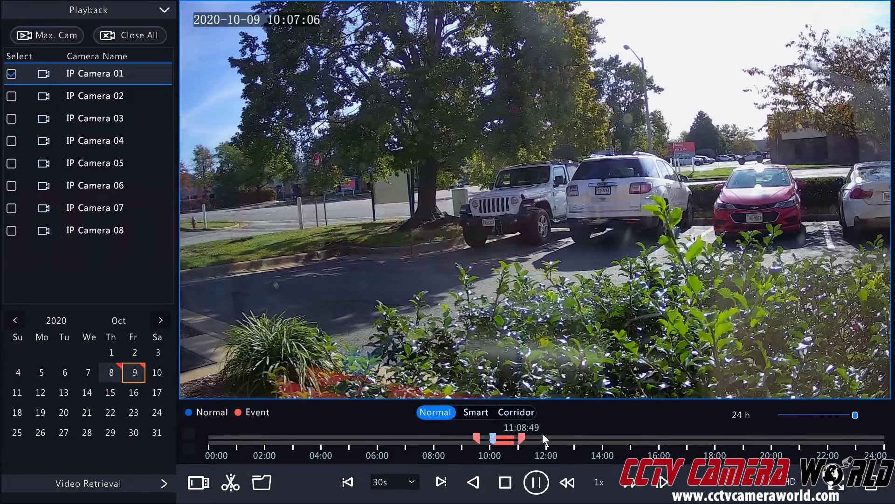
click(111, 368)
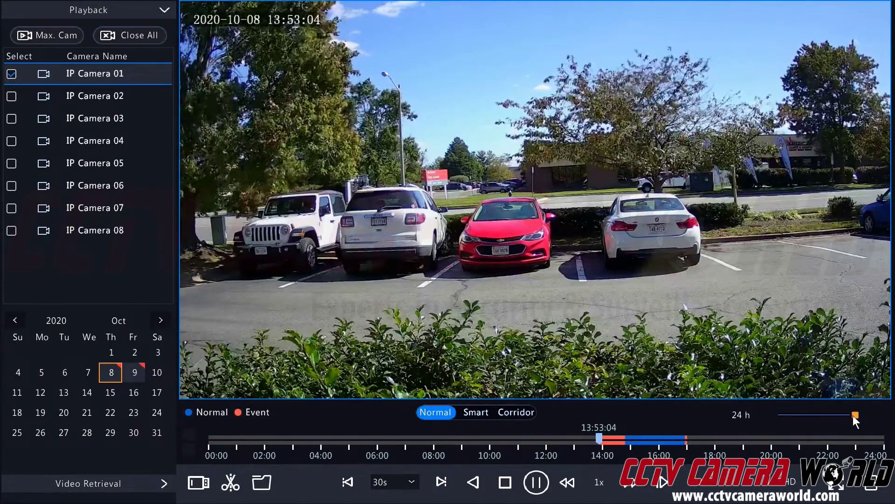
- Zoom the timeline to 1 h and save a Camera 01 clip starting at 13:54:31
drag(855, 415, 804, 418)
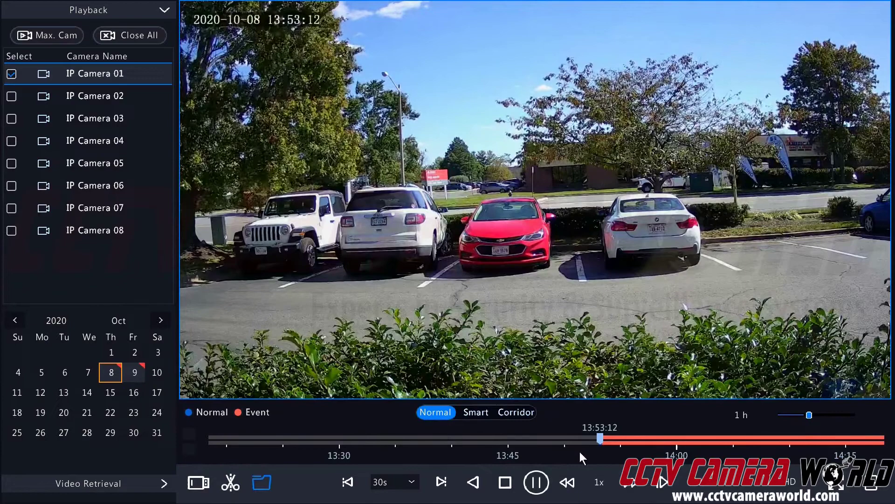
click(239, 483)
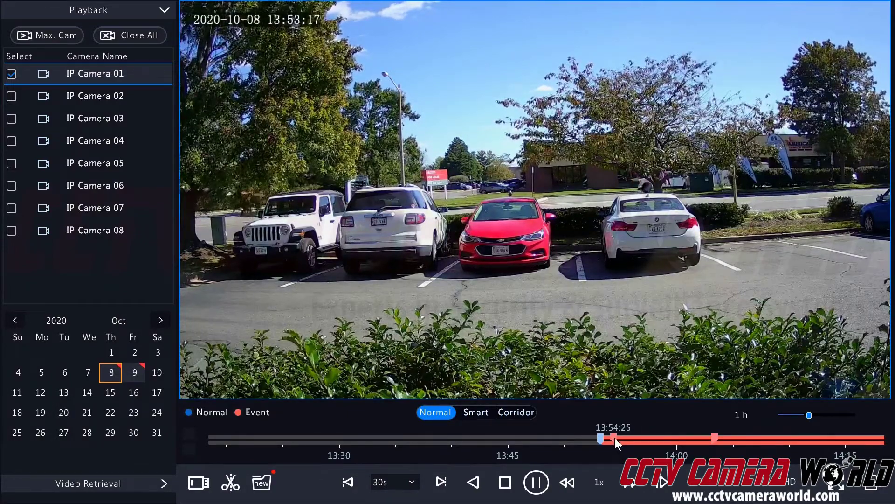
drag(615, 438, 616, 438)
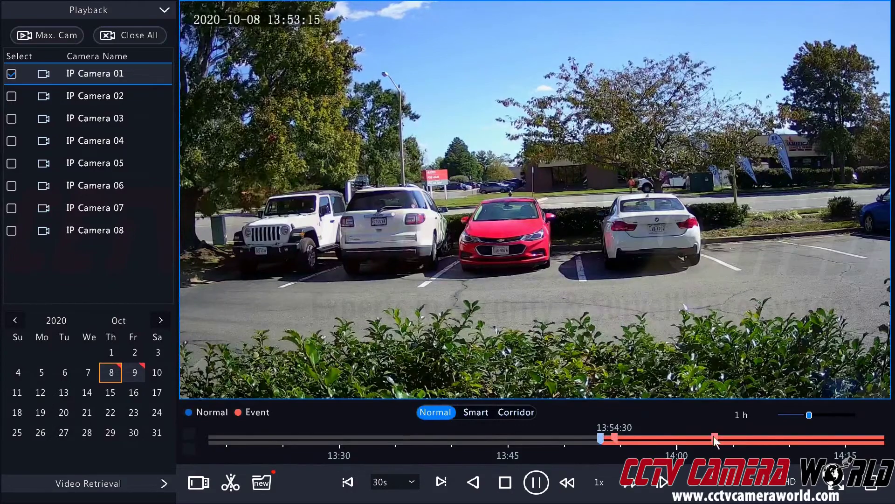
drag(714, 436, 626, 440)
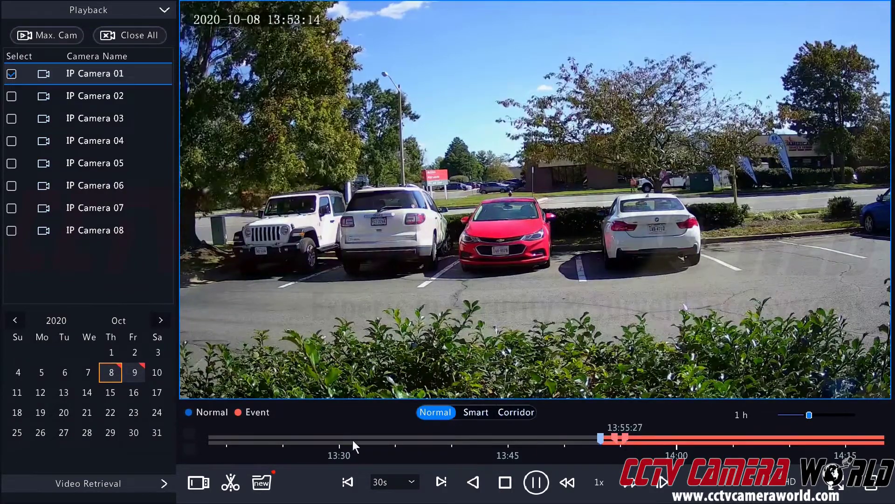
click(230, 483)
- Open File Management and tick the 8 October 13:54:31–13:55:27 D1 clip (20.8 MB)
click(262, 482)
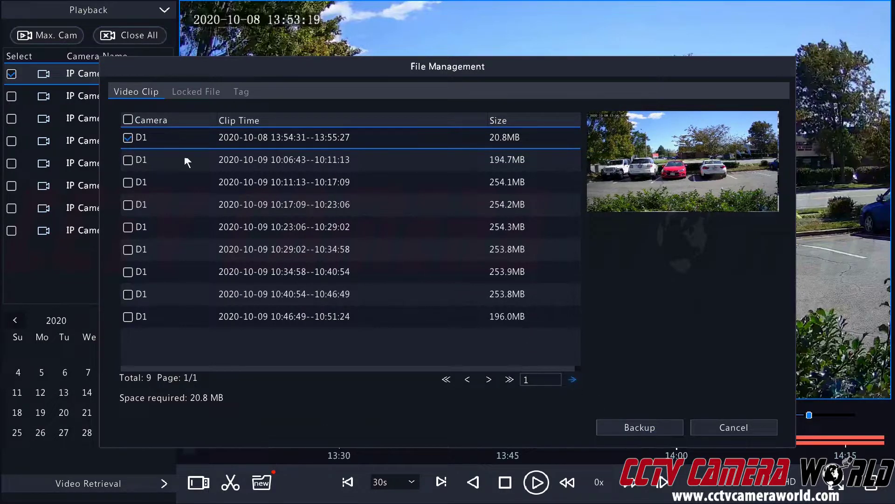
click(127, 138)
- Add a new folder named 'record' to the USB-sdb1 root in the Backup window
click(609, 428)
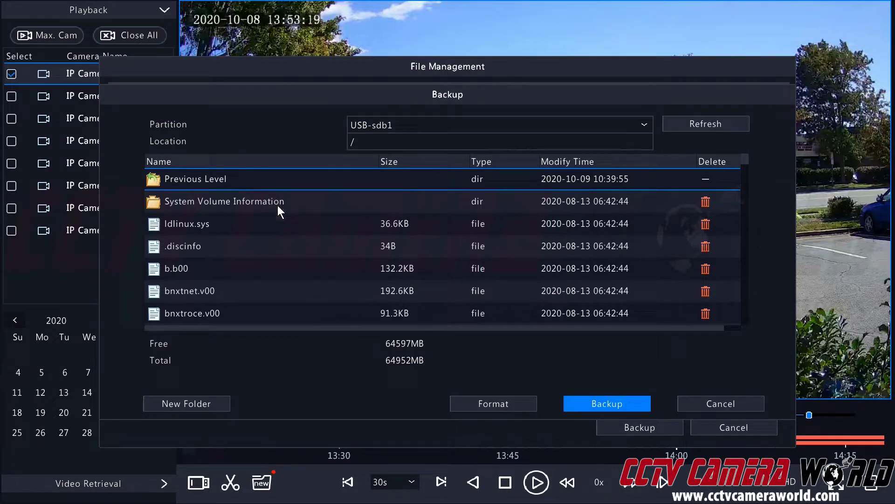
click(181, 403)
click(437, 228)
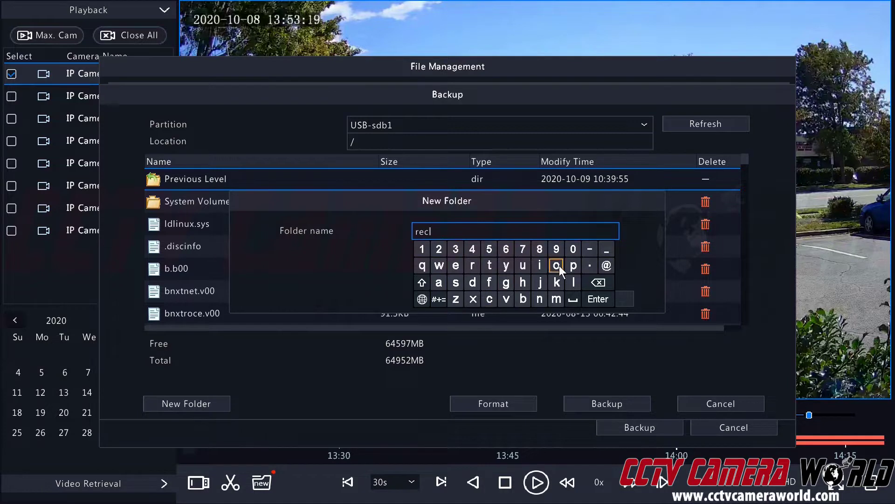
click(588, 294)
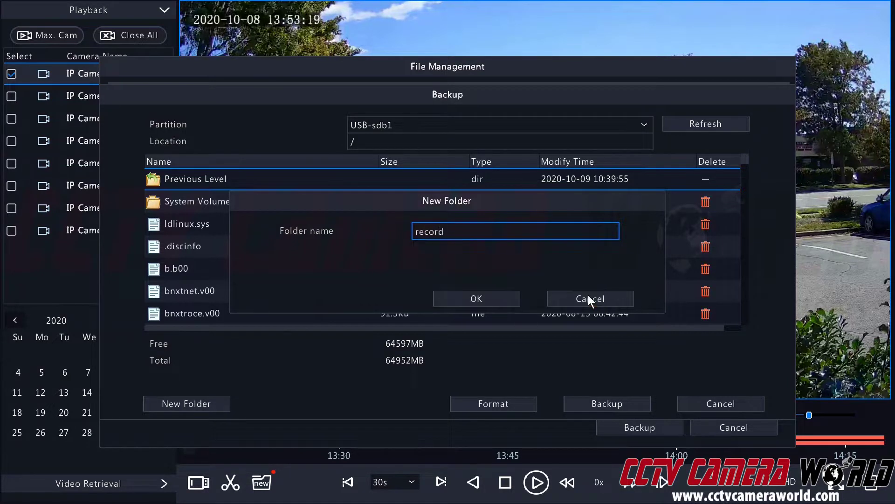
click(480, 299)
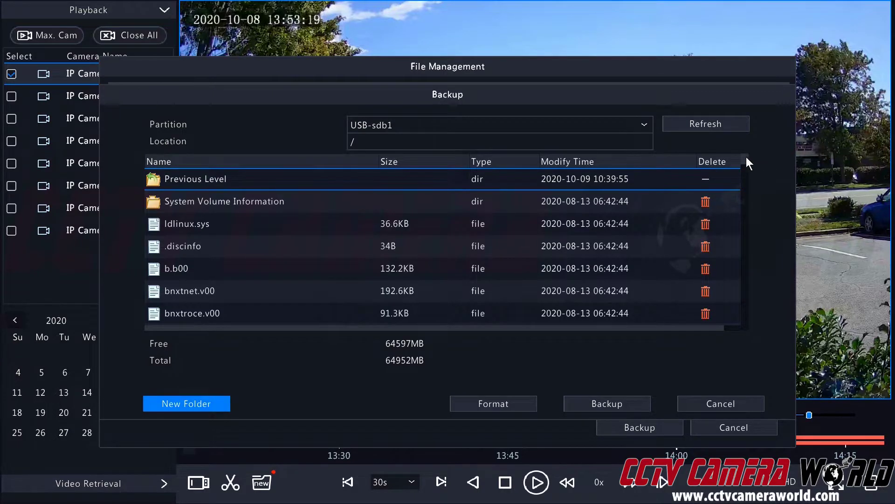
scroll(748, 166, down, 3)
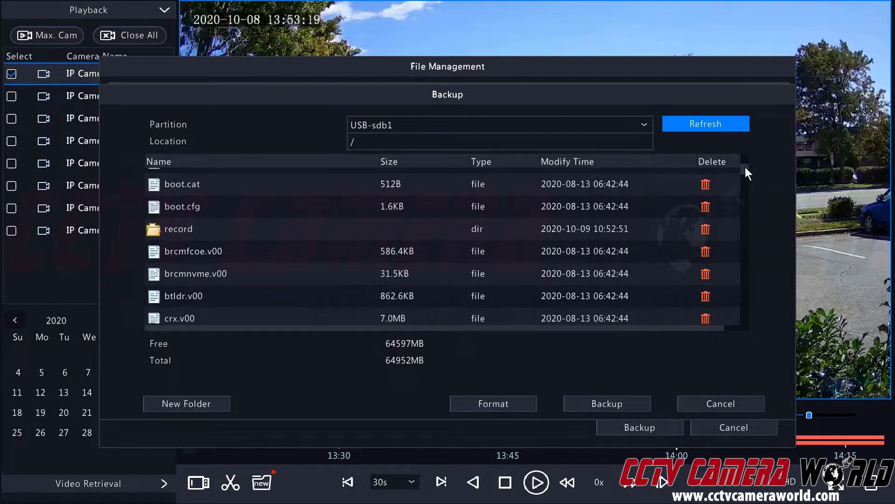
- Select the record folder and open /record/ on USB-sdb1 as the backup location
click(189, 233)
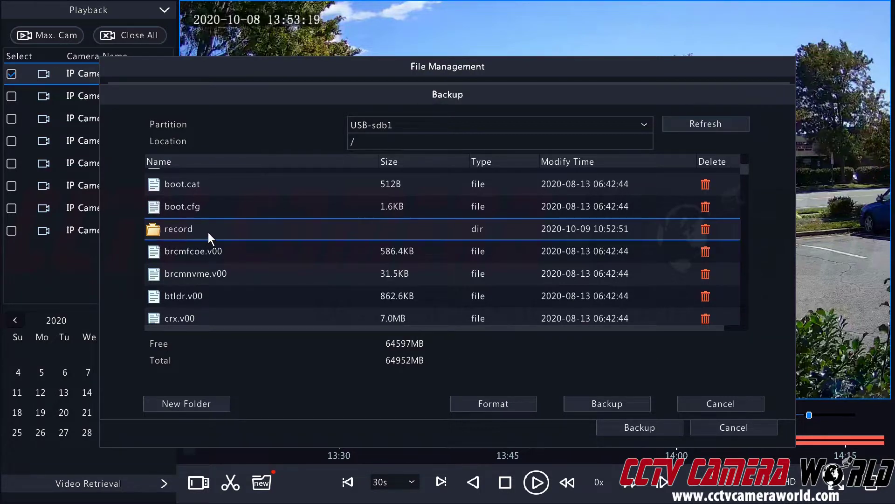
double_click(208, 232)
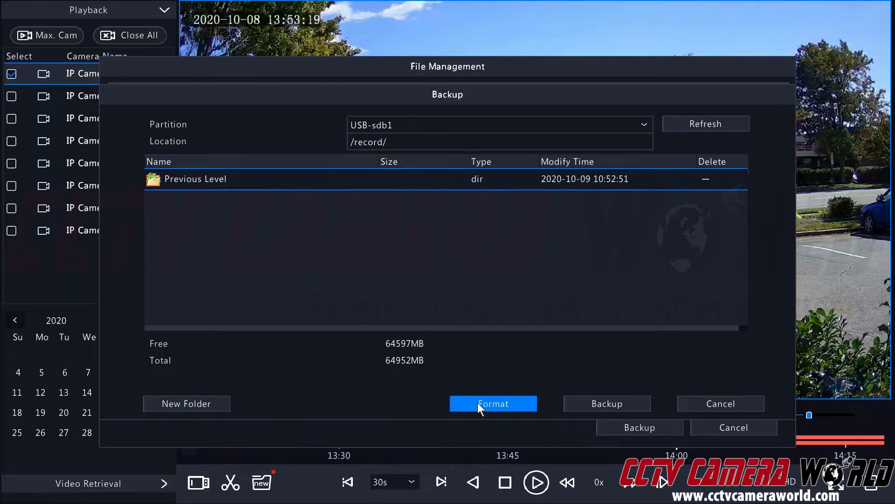
- Back up the clip to /record/, dismiss the completion message, and select Ch1_20201008135431.mp4
click(612, 405)
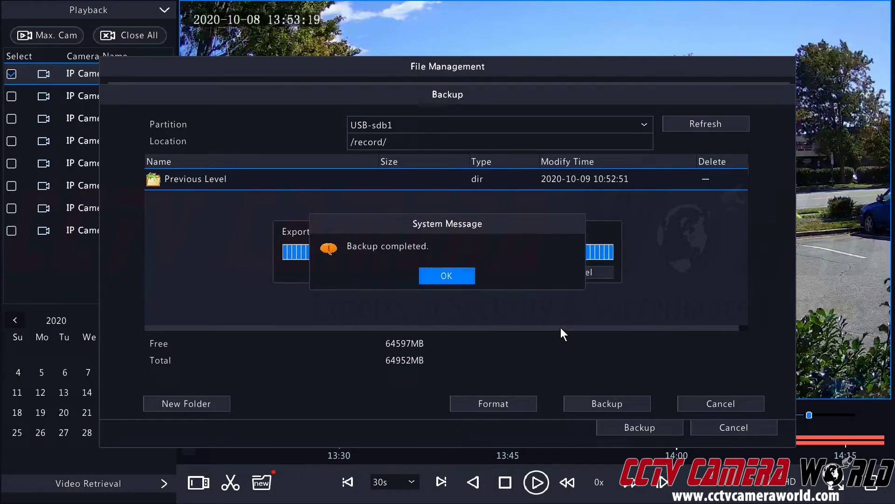
click(459, 274)
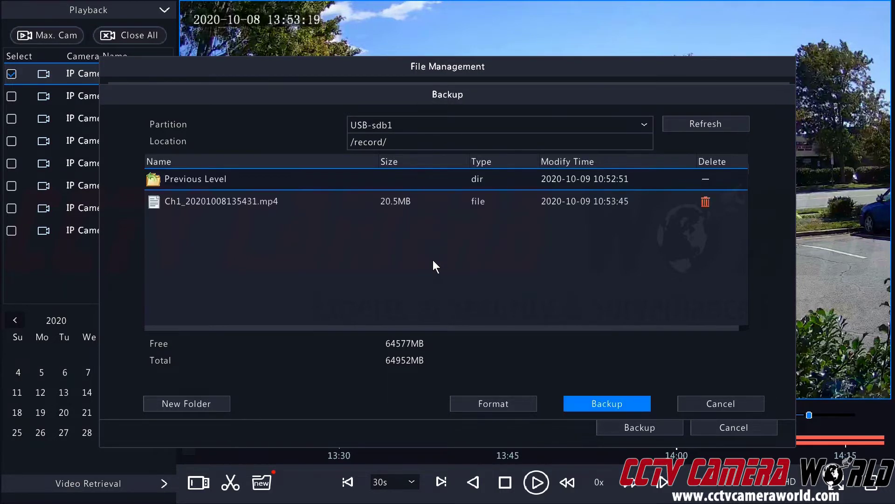
click(239, 204)
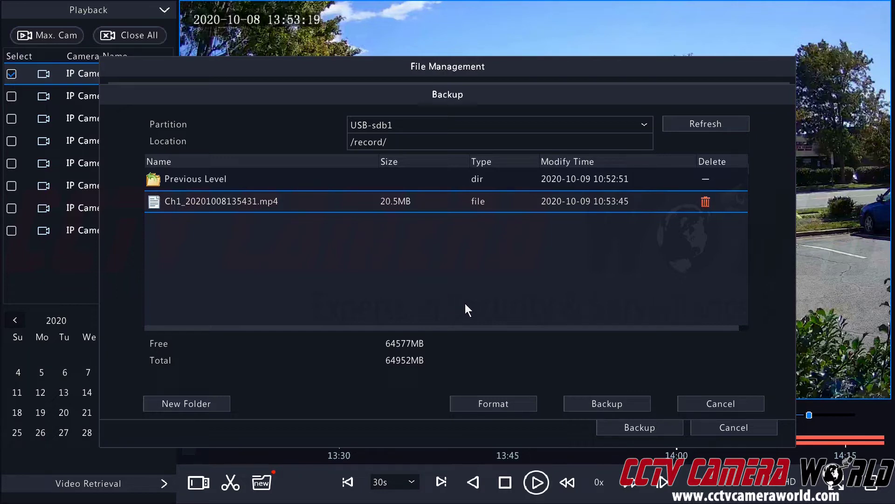
- Cancel both backup dialogs, resume Camera 01's 8 October playback, and bring up Video Retrieval
click(704, 397)
click(734, 424)
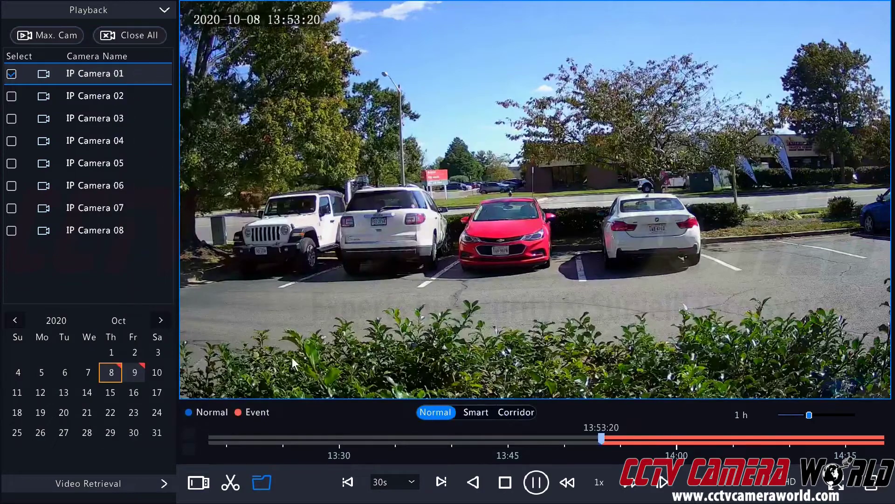
click(93, 484)
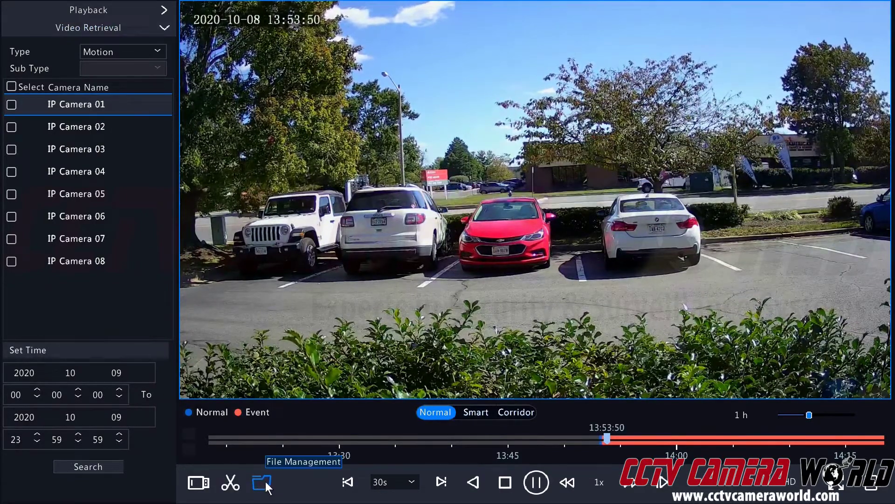
- Open the USB drive's record folder under External File and play the exported Ch1 clip
click(203, 483)
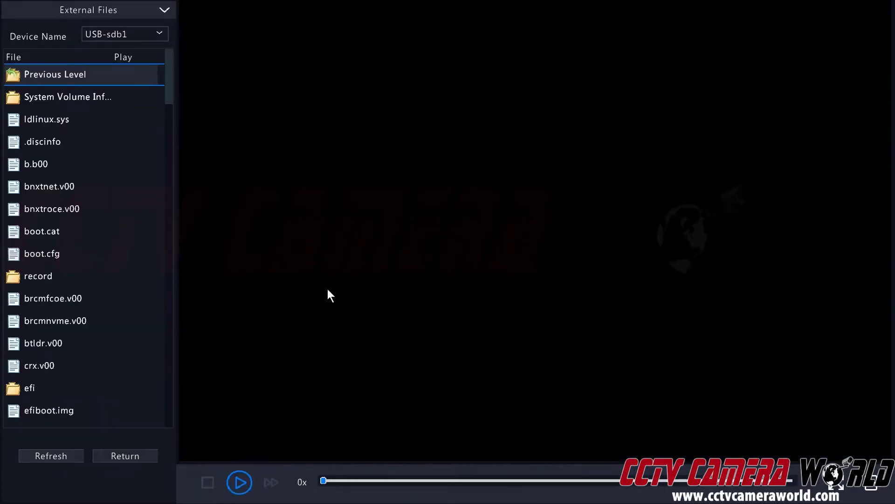
double_click(61, 276)
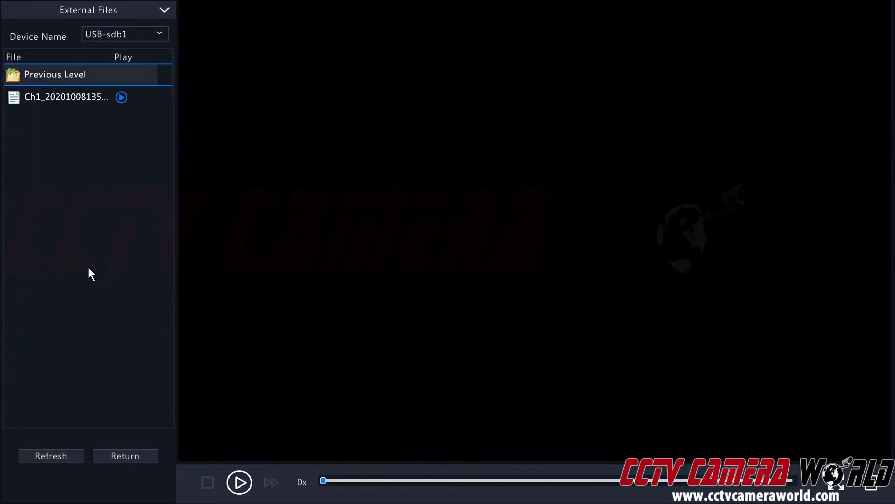
click(121, 97)
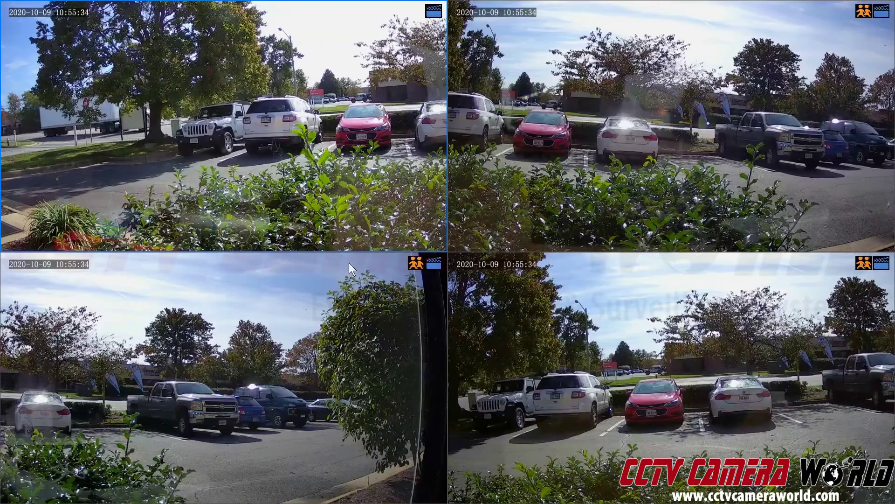
- Open the main menu's Recording Backup screen for channels D1–D8 on 2020-10-09, 00:00:00 to 23:59:59
right_click(352, 205)
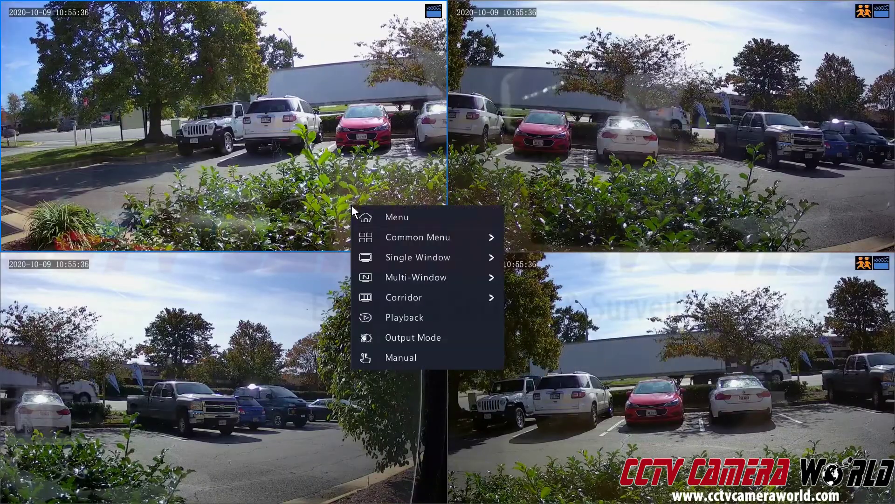
click(374, 216)
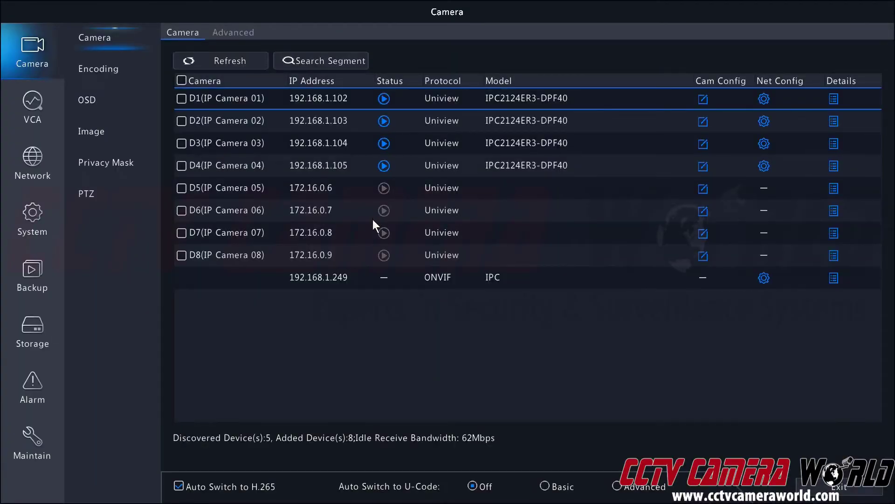
click(39, 276)
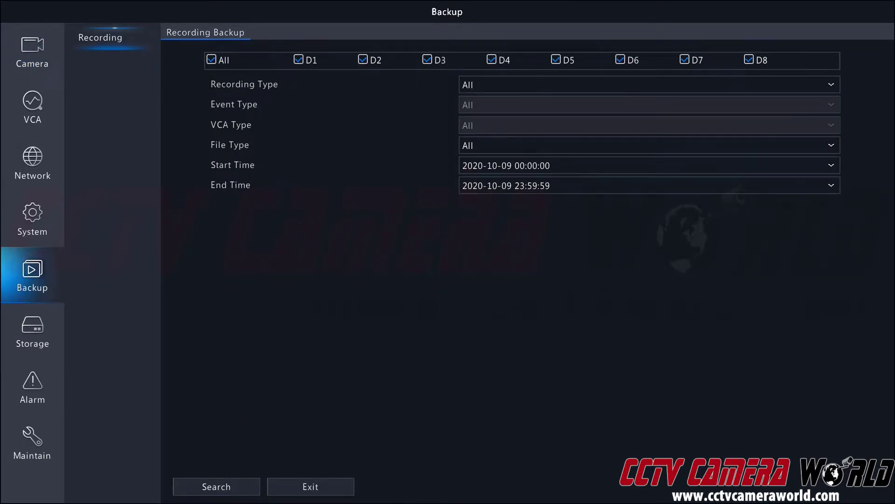
click(485, 167)
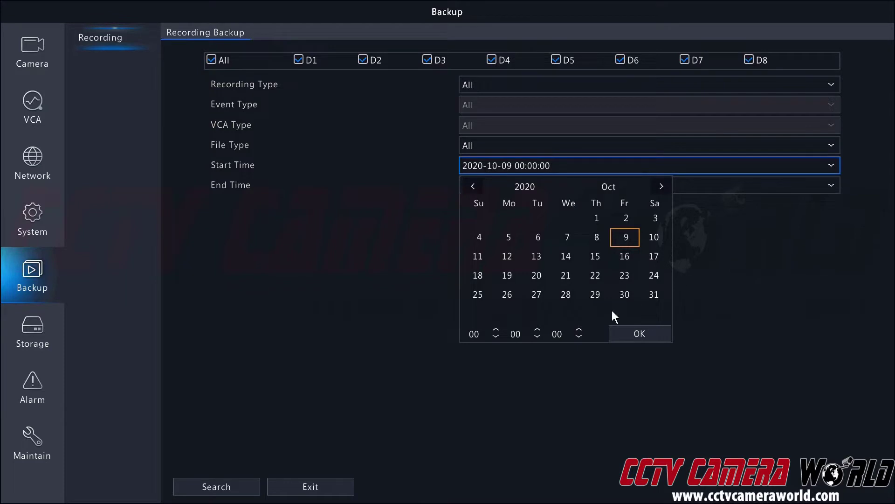
click(528, 227)
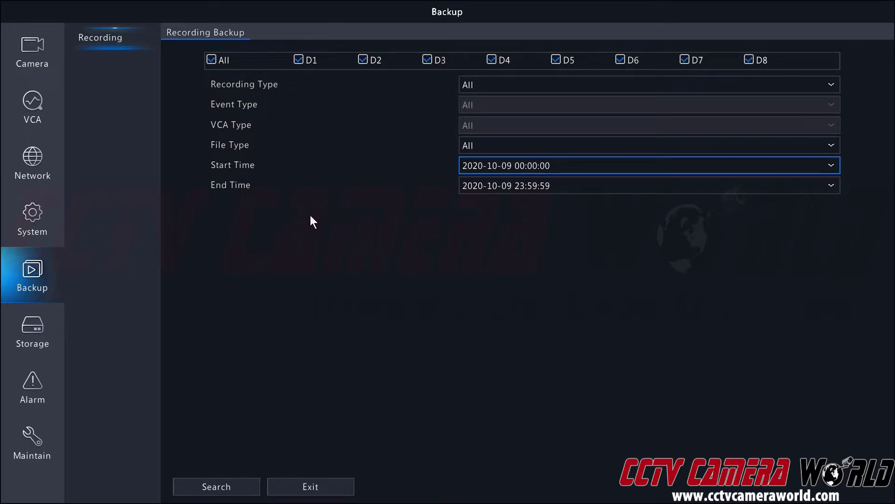
- Keep File Type at All, set Recording Type to Event, and leave Event Type at All
click(488, 148)
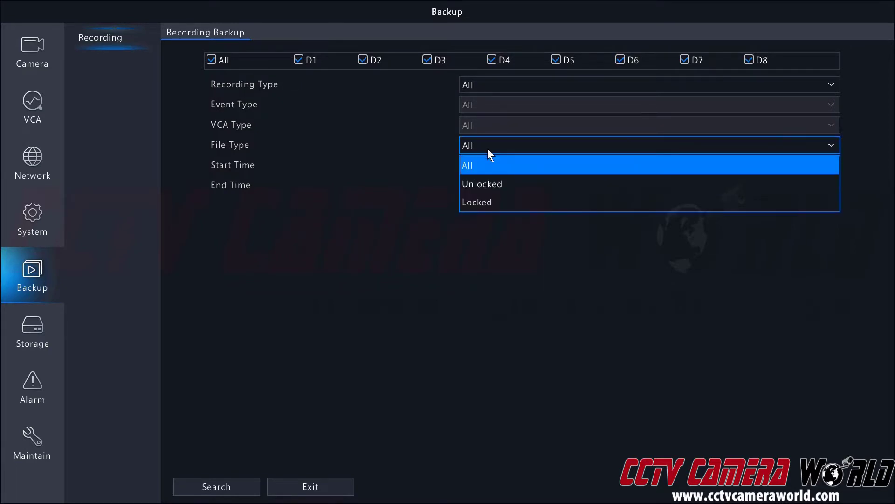
click(497, 151)
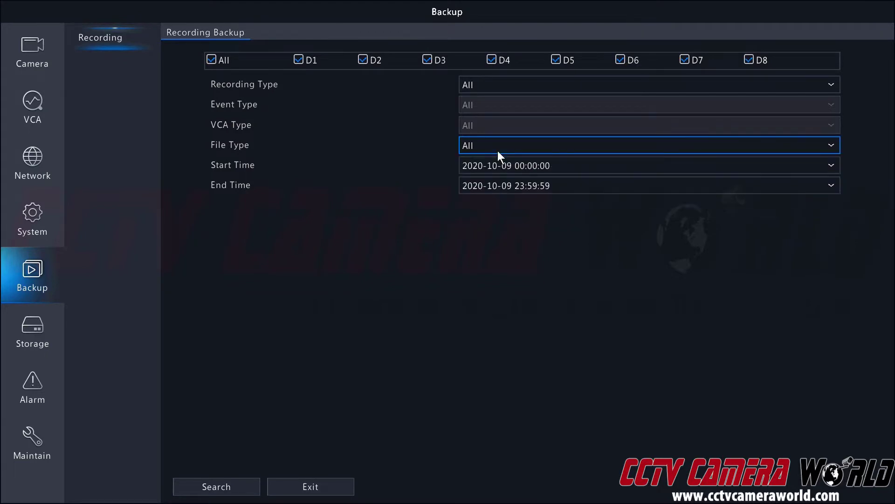
click(480, 88)
click(487, 120)
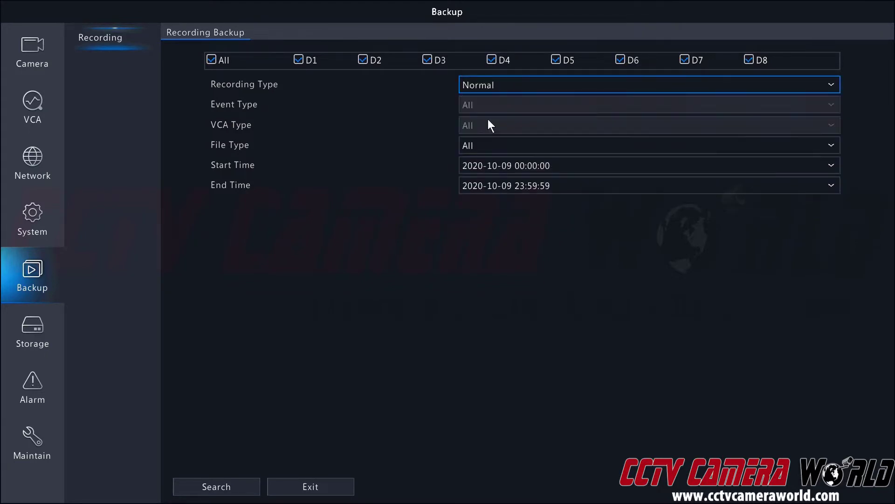
click(496, 85)
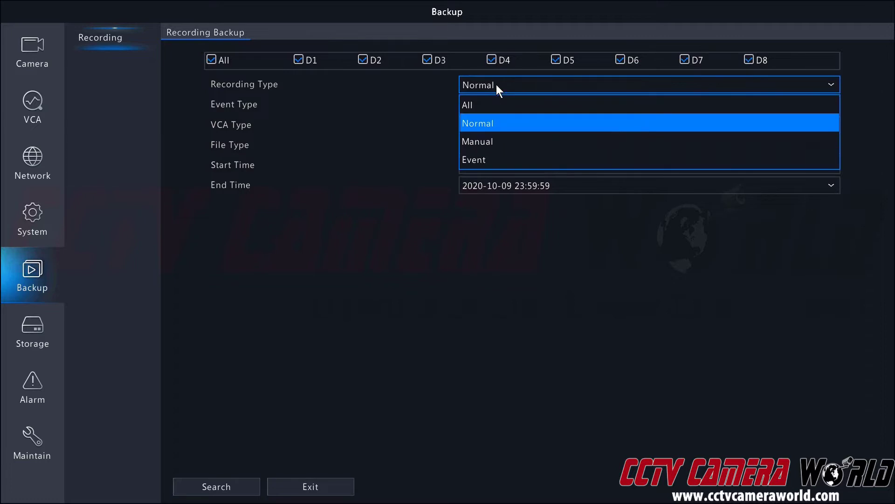
click(492, 140)
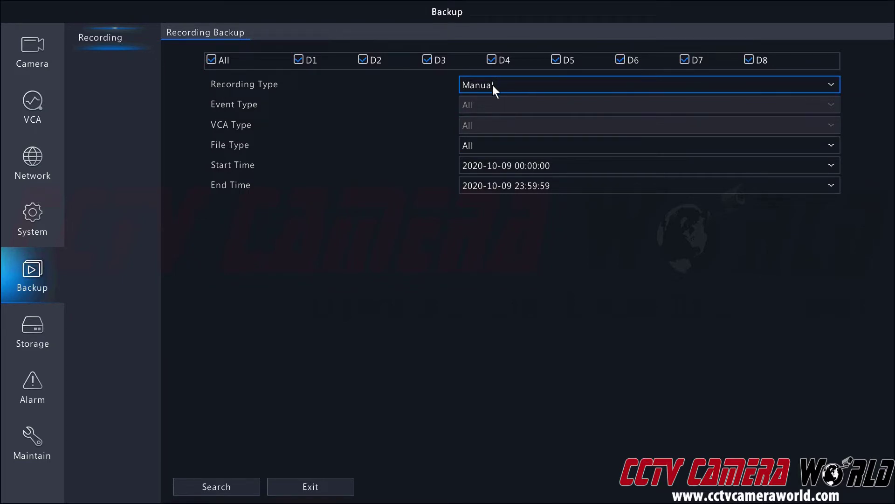
click(493, 85)
click(468, 163)
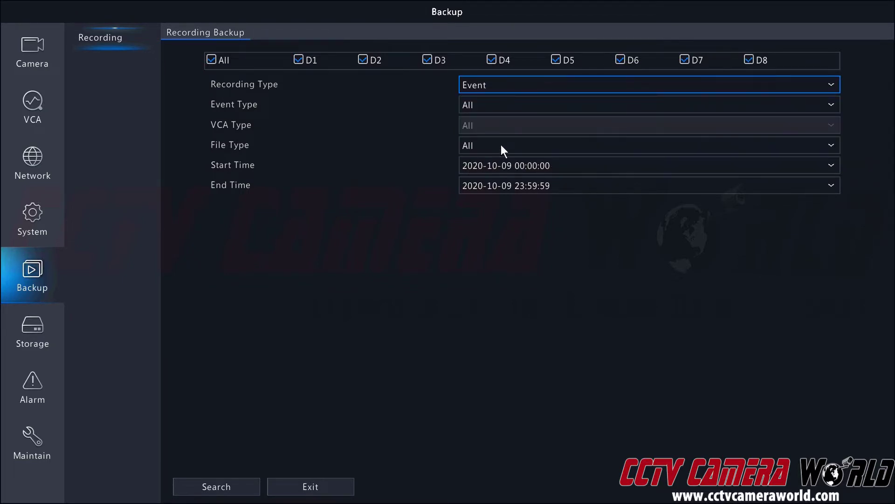
click(502, 108)
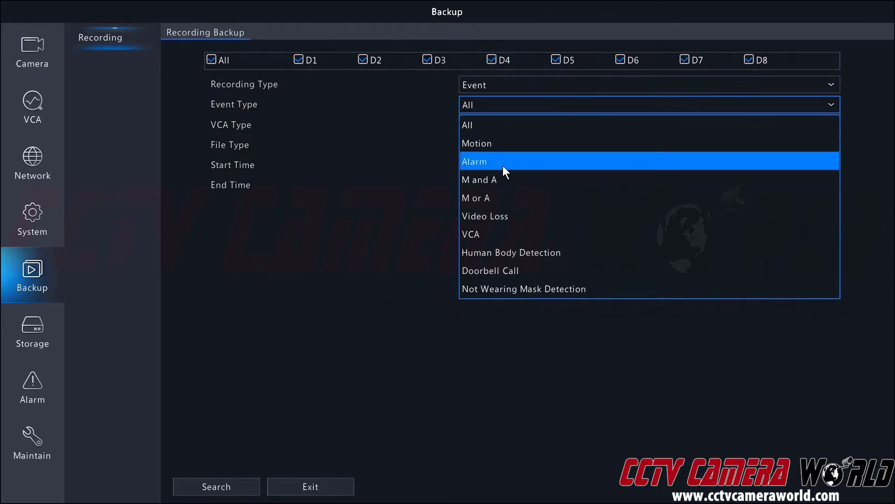
click(505, 109)
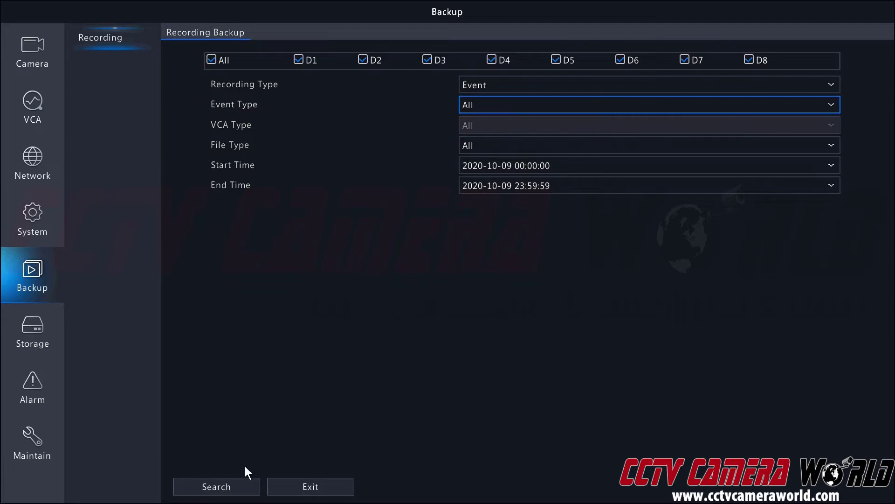
- Run the search and tick the first D1 clip (10:06:43–10:11:13), requiring 194.7 MB
click(241, 485)
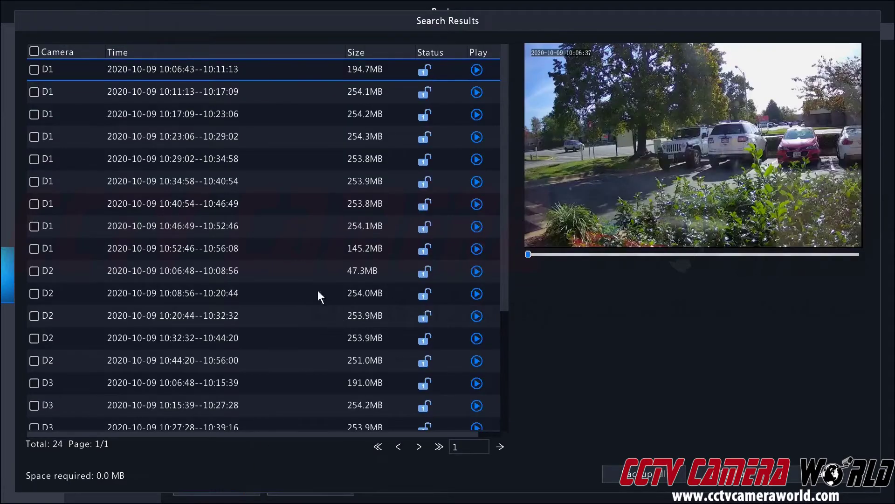
click(34, 69)
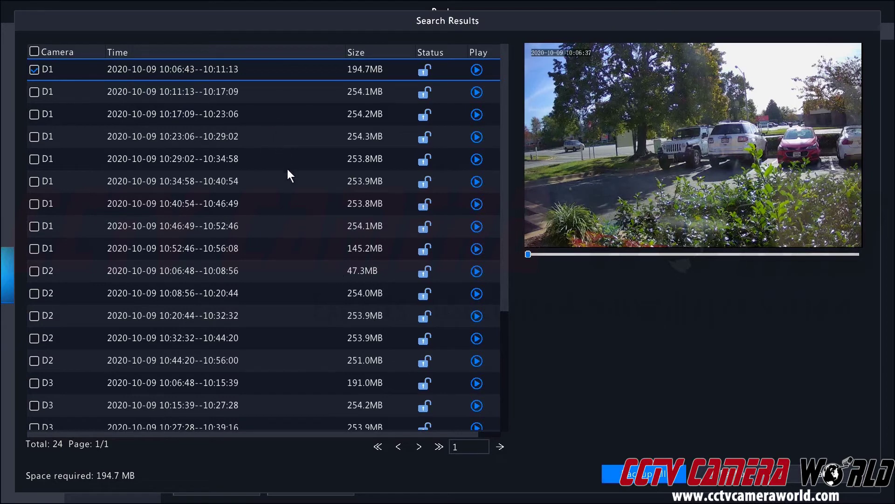
drag(502, 224, 513, 346)
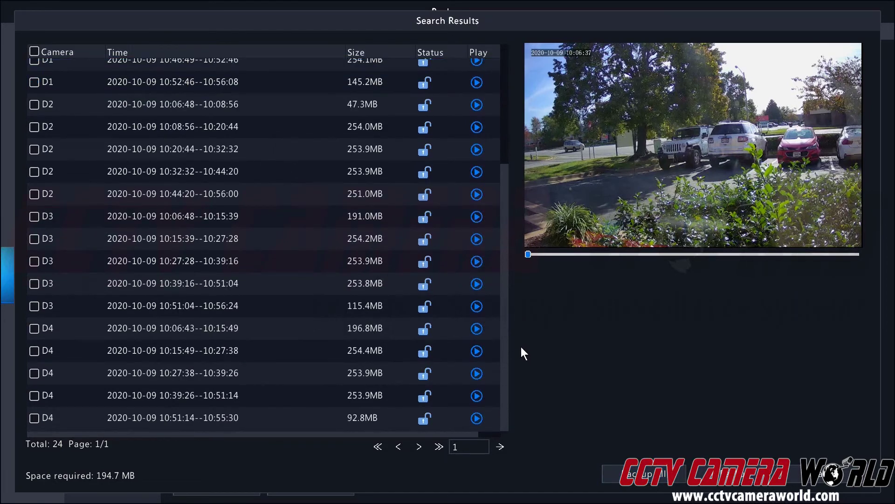